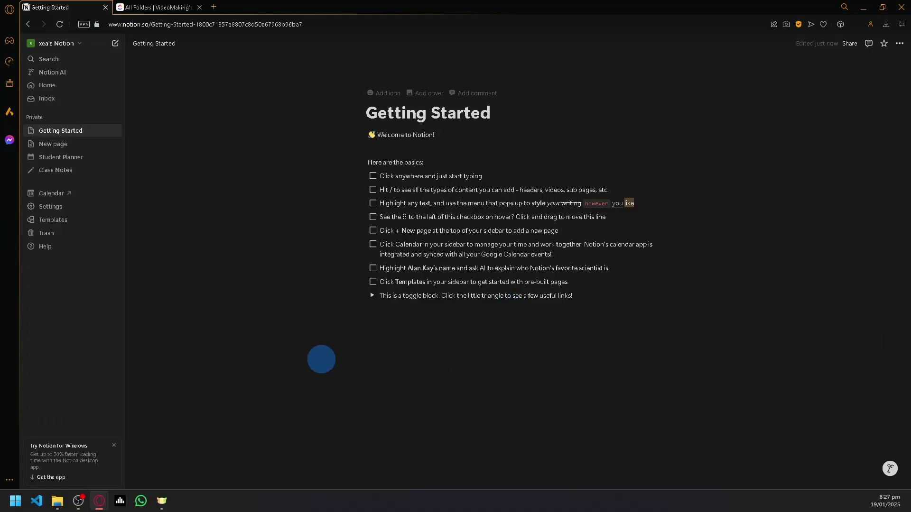
Compare ClickUp's Team Space overview with Notion, then scroll through its Recent, Docs, Bookmarks and Folders cards
{"action": "left_click", "coordinate": [122, 6]}
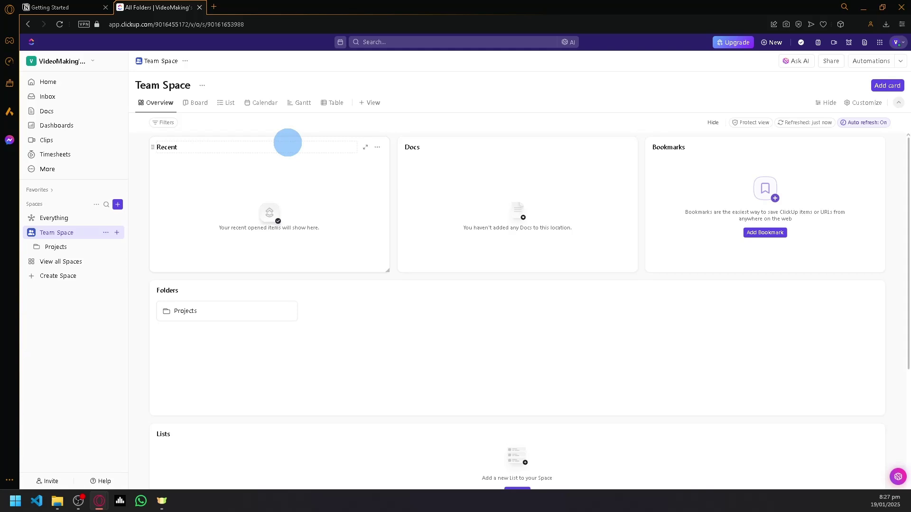
{"action": "left_click", "coordinate": [58, 6]}
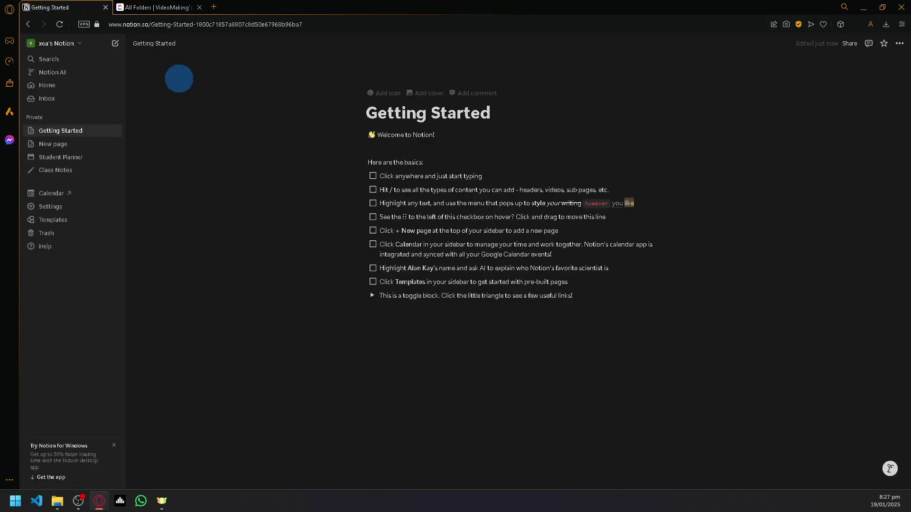
{"action": "left_click", "coordinate": [155, 7]}
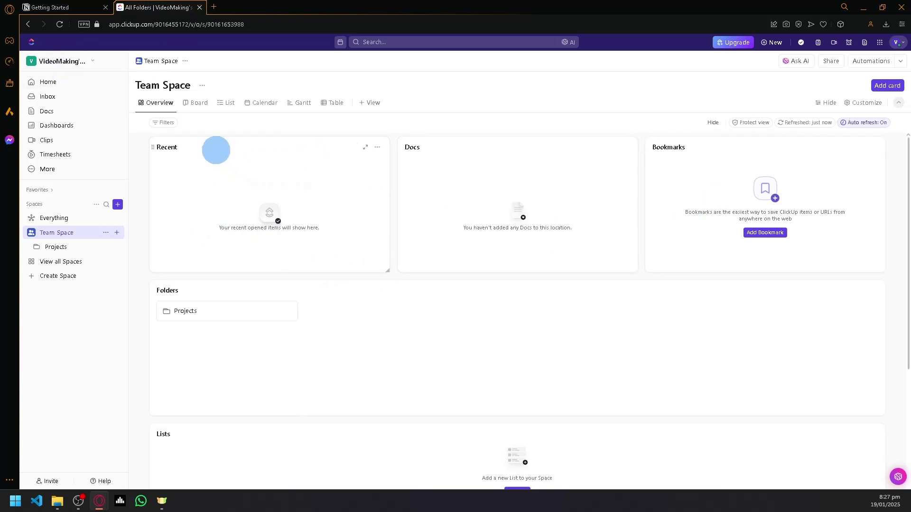
{"action": "left_click", "coordinate": [52, 6]}
{"action": "left_click", "coordinate": [147, 9]}
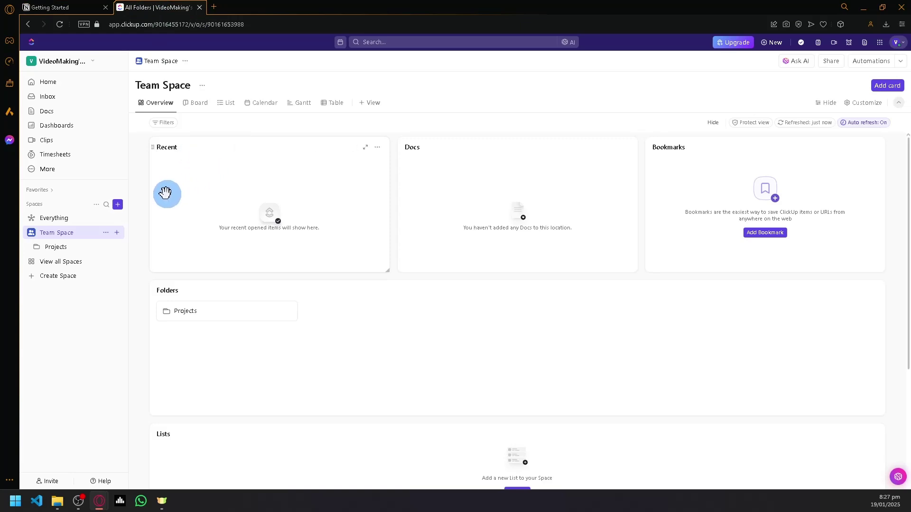
{"action": "scroll", "coordinate": [239, 248], "scroll_direction": "down", "scroll_amount": 5}
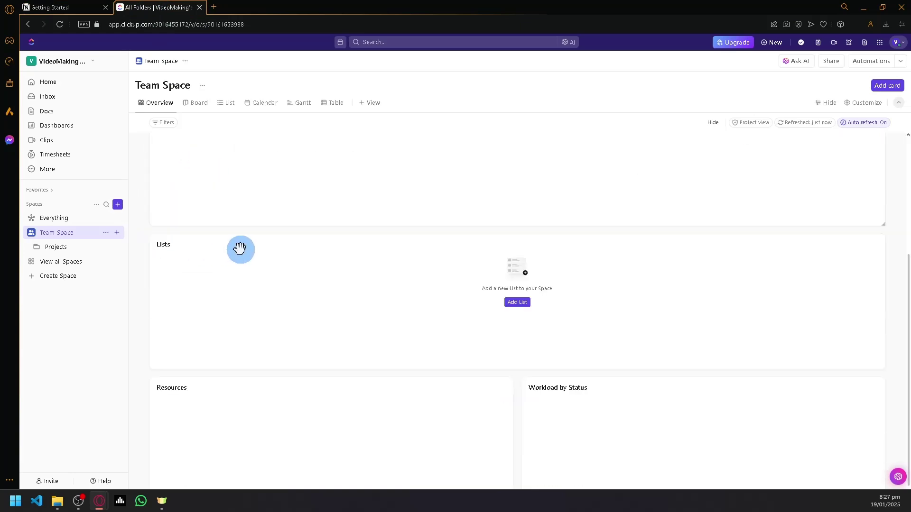
{"action": "scroll", "coordinate": [239, 248], "scroll_direction": "up", "scroll_amount": 5}
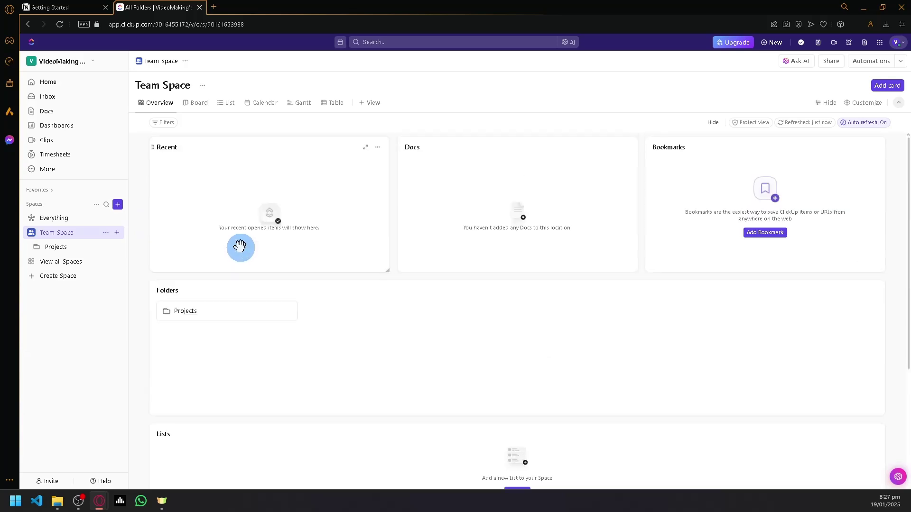
Show Team Space as a Board (To Do, In Progress, Complete) and browse view types without adding one
{"action": "left_click", "coordinate": [196, 110]}
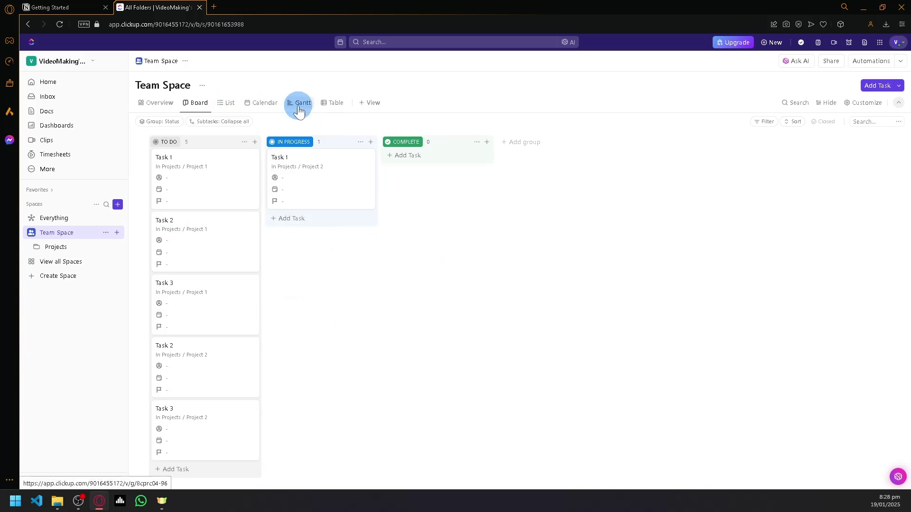
{"action": "left_click", "coordinate": [368, 104]}
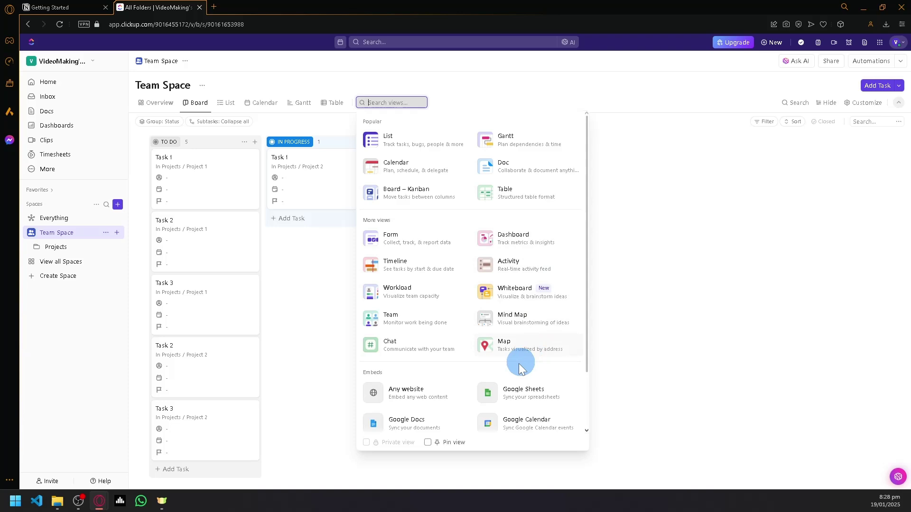
{"action": "scroll", "coordinate": [519, 187], "scroll_direction": "down", "scroll_amount": 1}
{"action": "scroll", "coordinate": [522, 200], "scroll_direction": "up", "scroll_amount": 1}
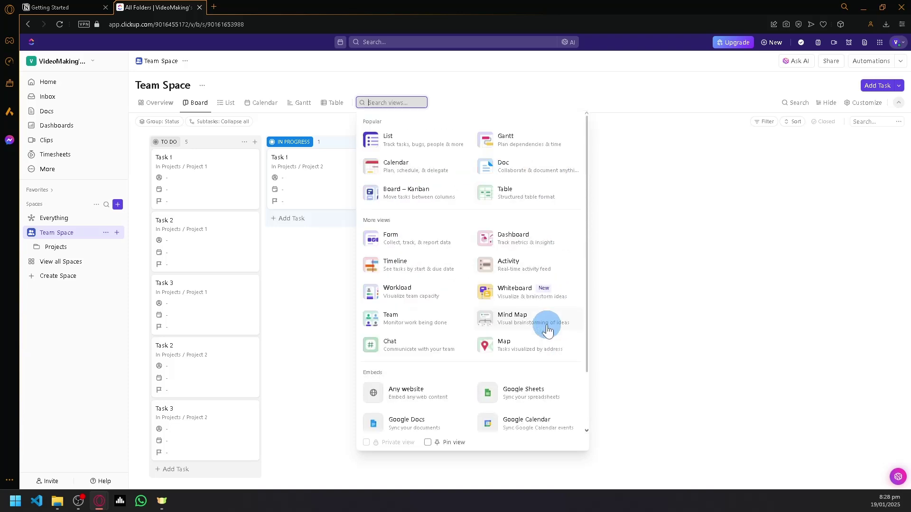
{"action": "left_click", "coordinate": [636, 304]}
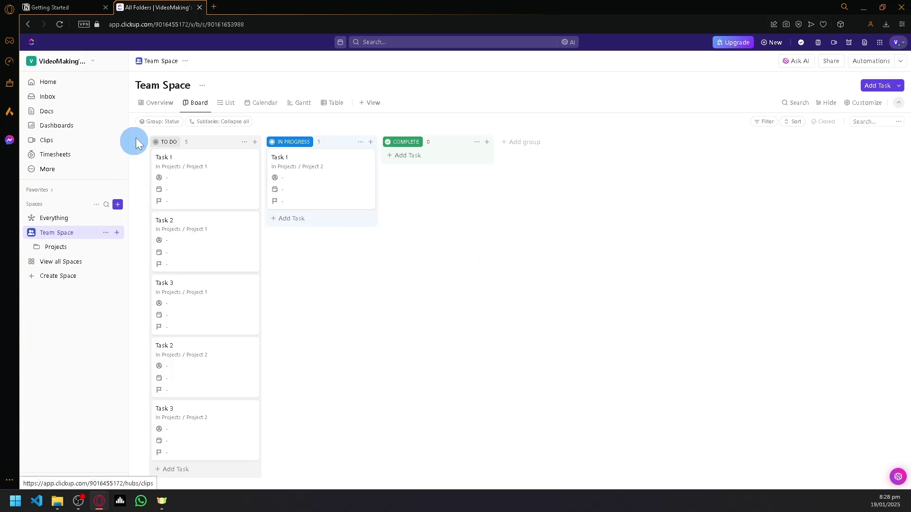
Return to the Team Space Overview and dismiss the Create a space dialog without adding a space
{"action": "left_click", "coordinate": [148, 106]}
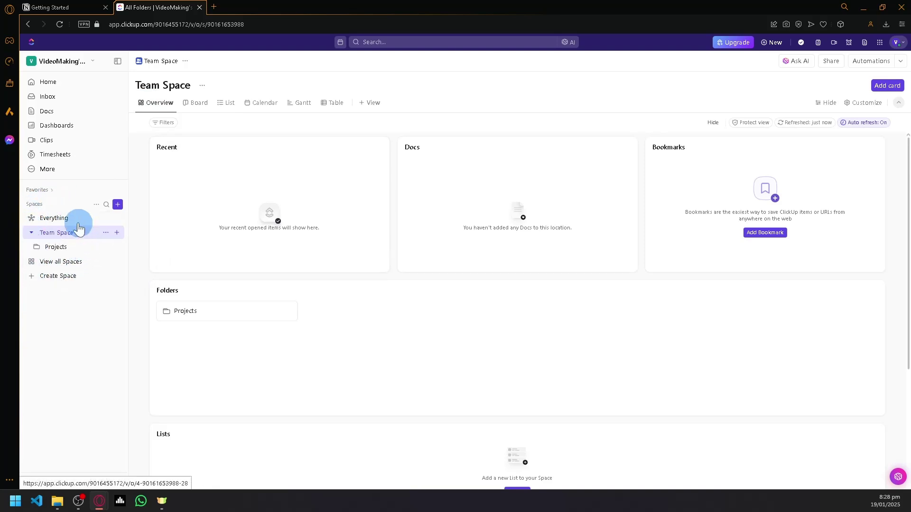
{"action": "left_click", "coordinate": [118, 204]}
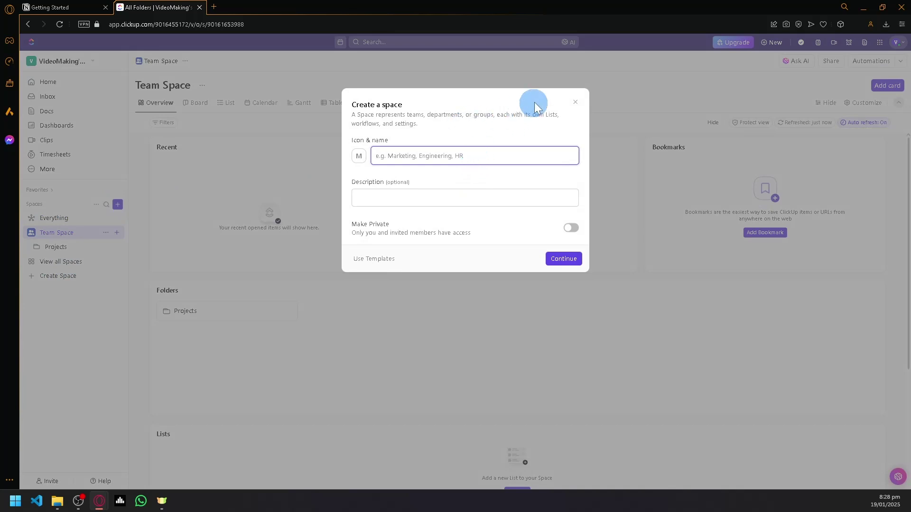
{"action": "left_click", "coordinate": [575, 103]}
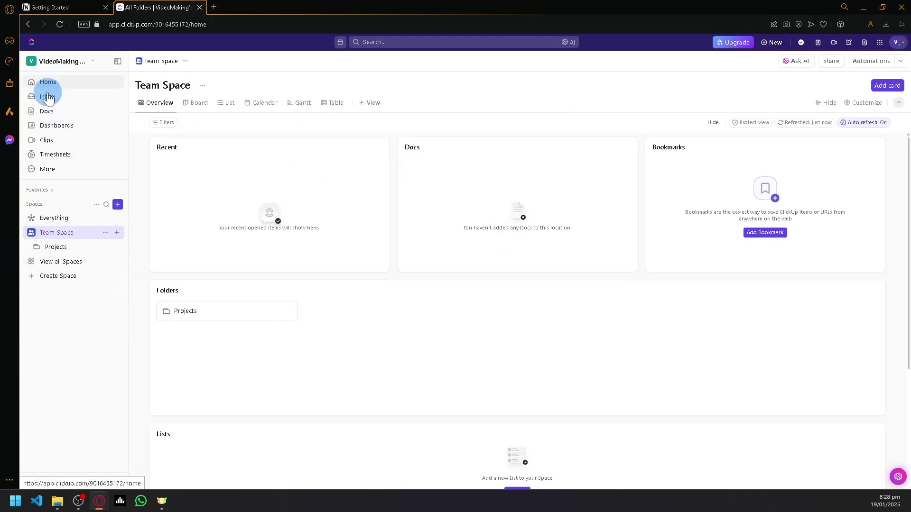
Load ClickUp's Home page, then switch back to the Notion Getting Started tab with Ctrl+Tab
{"action": "left_click", "coordinate": [48, 88]}
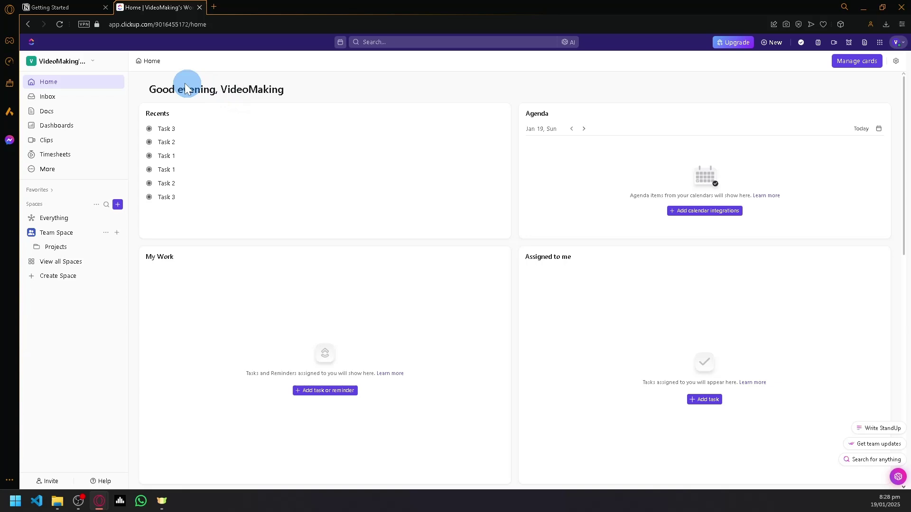
{"action": "key", "text": "ctrl+Tab"}
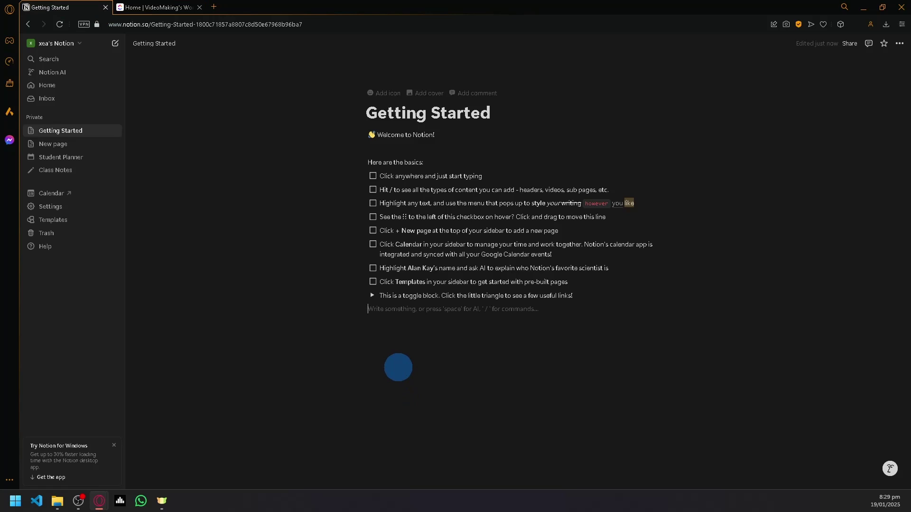
Add an empty block under the toggle, peek at ClickUp Dashboards, then put the cursor on that line
{"action": "key", "text": "Return"}
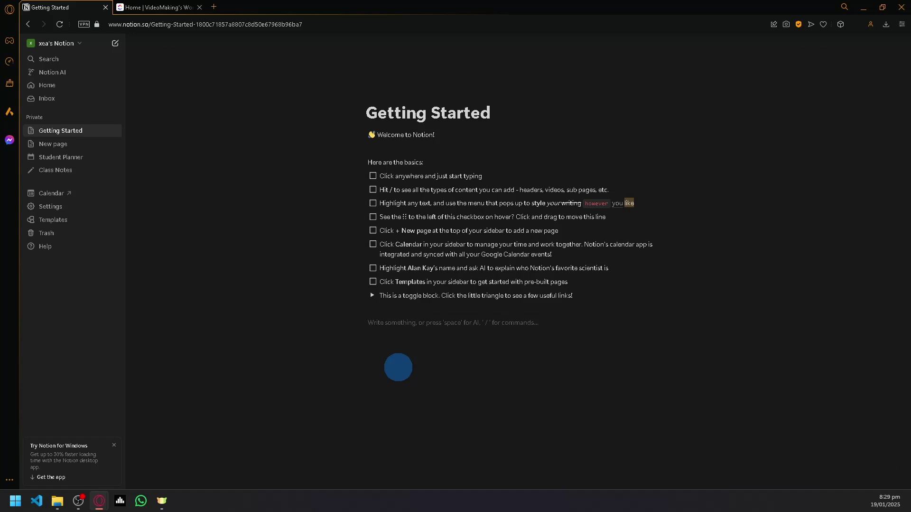
{"action": "left_click", "coordinate": [151, 7]}
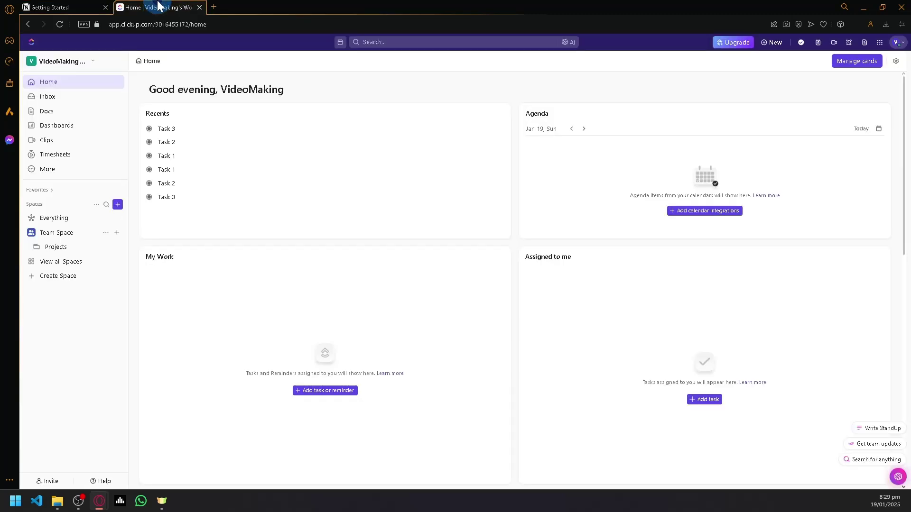
{"action": "left_click", "coordinate": [55, 126]}
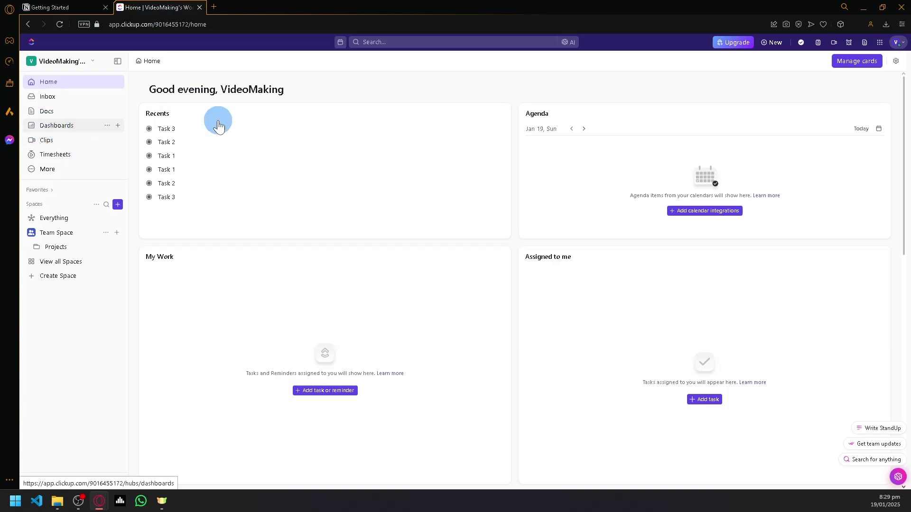
{"action": "left_click", "coordinate": [84, 8]}
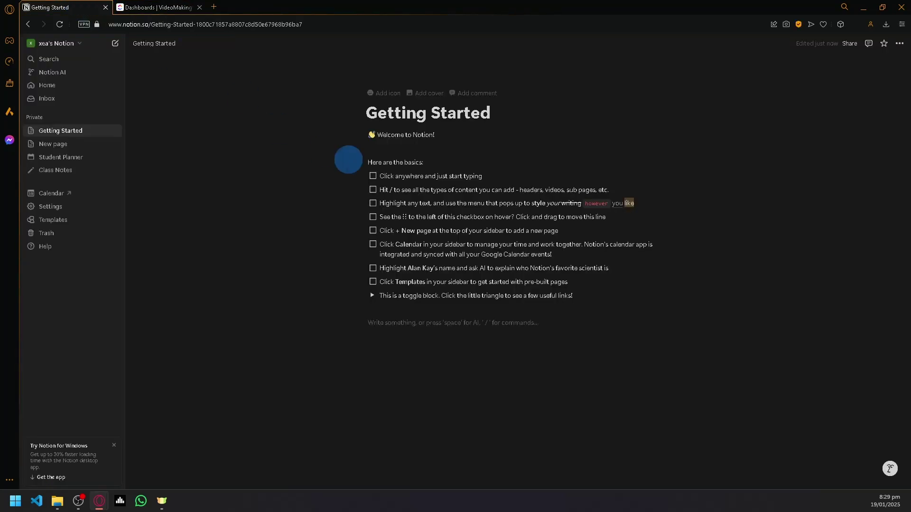
{"action": "left_click", "coordinate": [396, 370]}
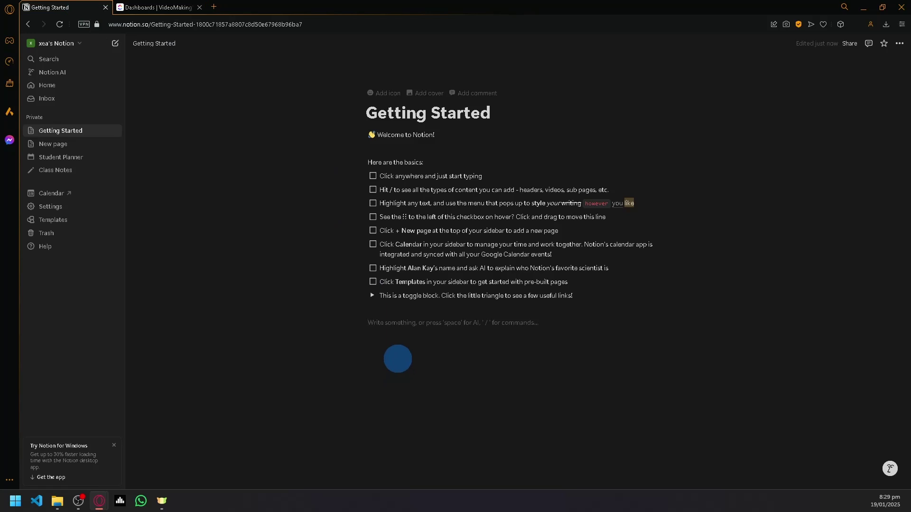
{"action": "type", "text": "/"}
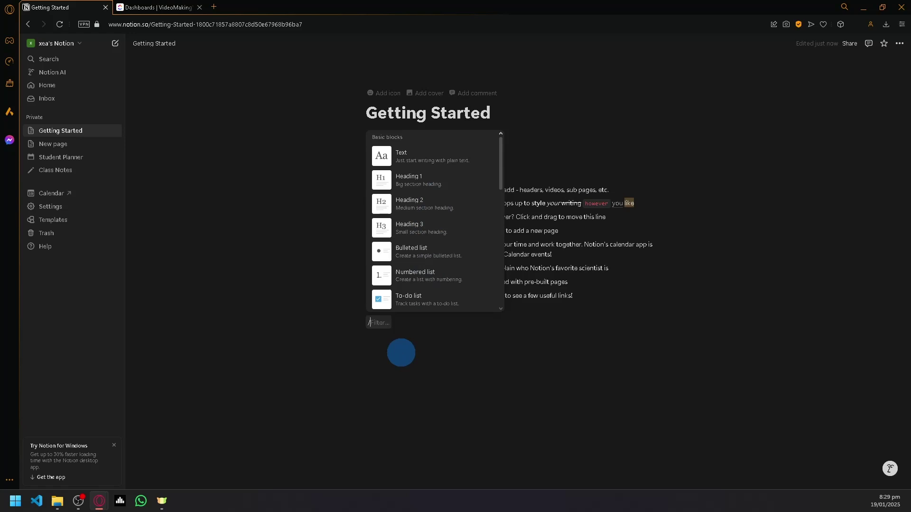
{"action": "scroll", "coordinate": [434, 252], "scroll_direction": "down", "scroll_amount": 10}
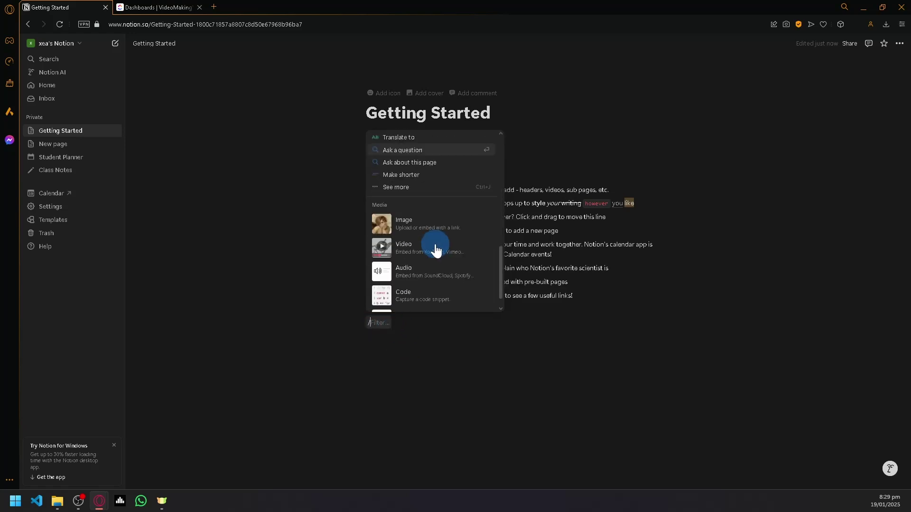
{"action": "scroll", "coordinate": [437, 249], "scroll_direction": "up", "scroll_amount": 2}
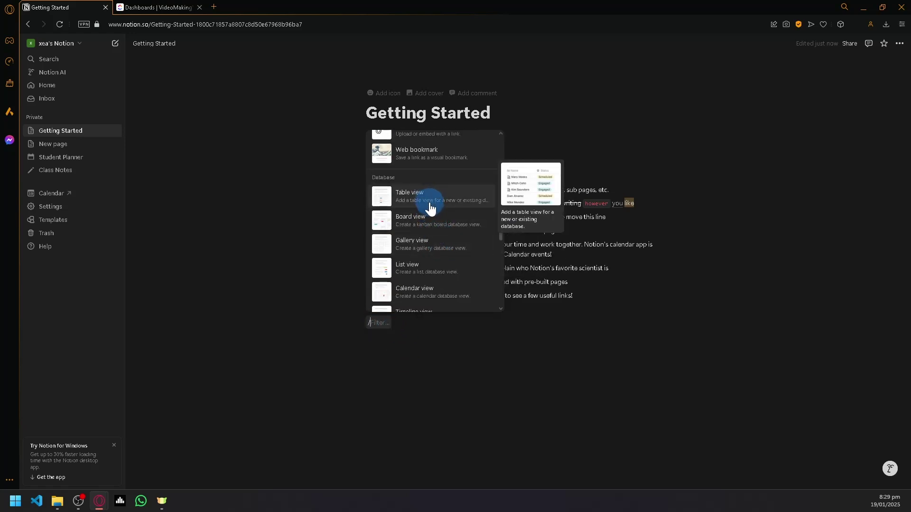
{"action": "scroll", "coordinate": [460, 275], "scroll_direction": "down", "scroll_amount": 2}
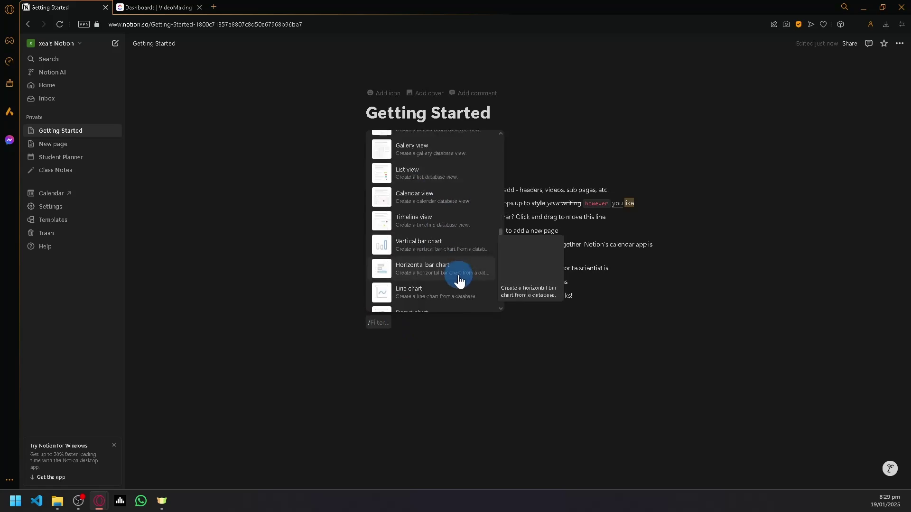
{"action": "scroll", "coordinate": [443, 236], "scroll_direction": "up", "scroll_amount": 5}
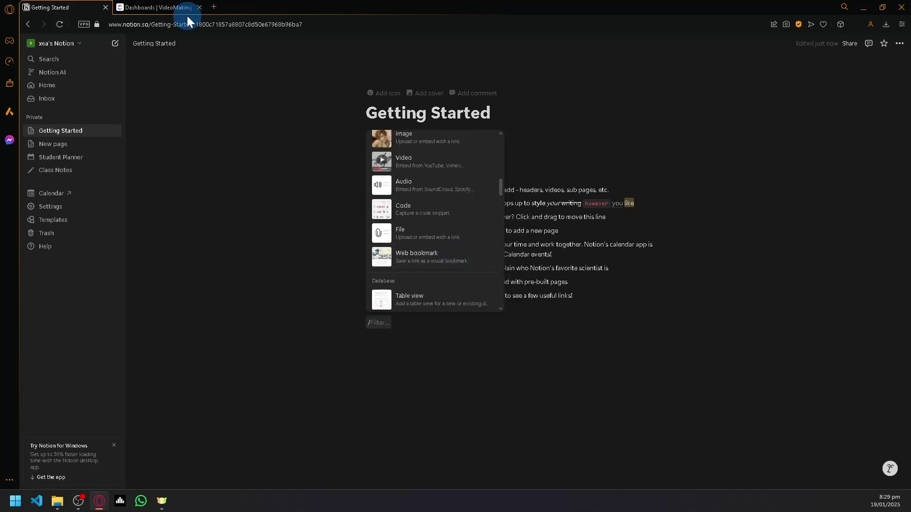
{"action": "left_click", "coordinate": [170, 7]}
{"action": "left_click", "coordinate": [78, 7]}
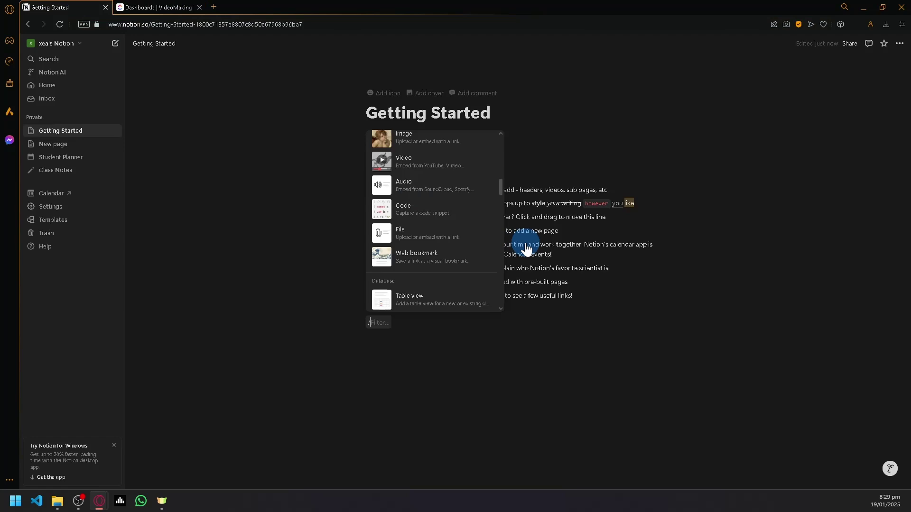
{"action": "scroll", "coordinate": [455, 260], "scroll_direction": "up", "scroll_amount": 5}
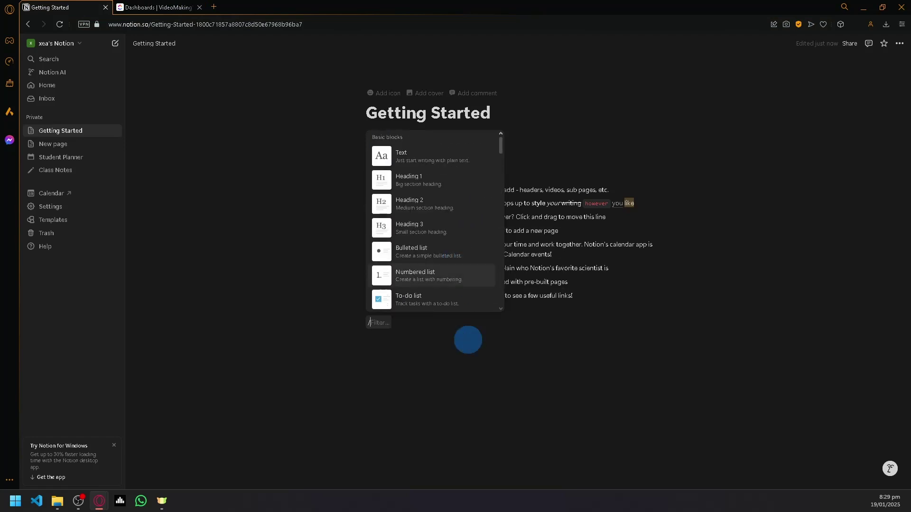
{"action": "left_click", "coordinate": [465, 355]}
{"action": "key", "text": "BackSpace"}
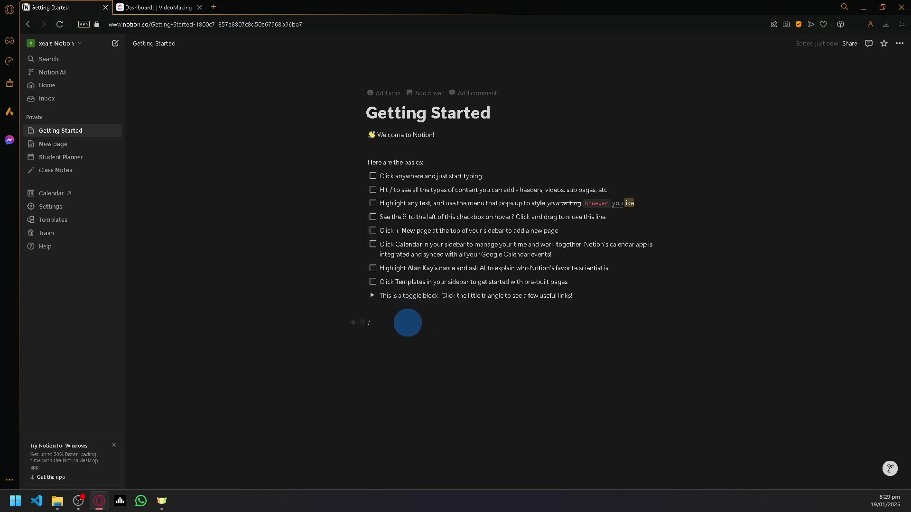
{"action": "left_click", "coordinate": [408, 323]}
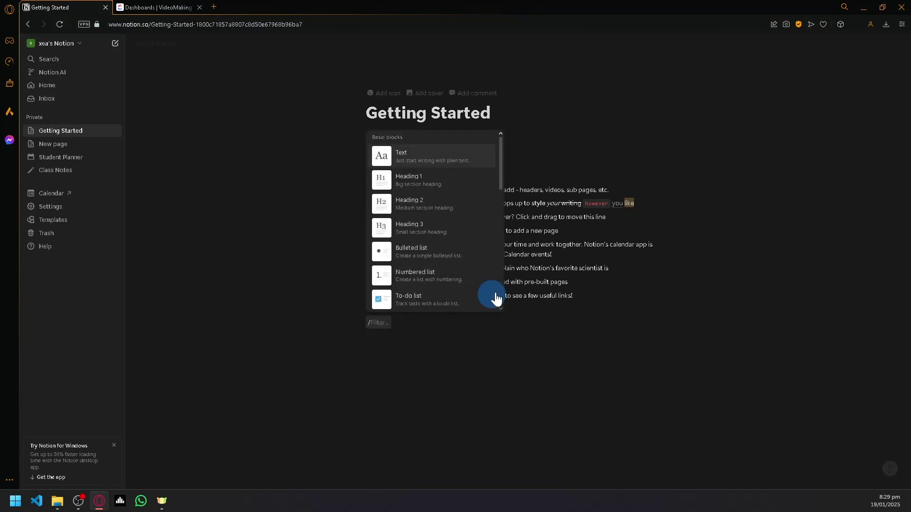
{"action": "scroll", "coordinate": [474, 275], "scroll_direction": "down", "scroll_amount": 5}
{"action": "scroll", "coordinate": [435, 214], "scroll_direction": "down", "scroll_amount": 6}
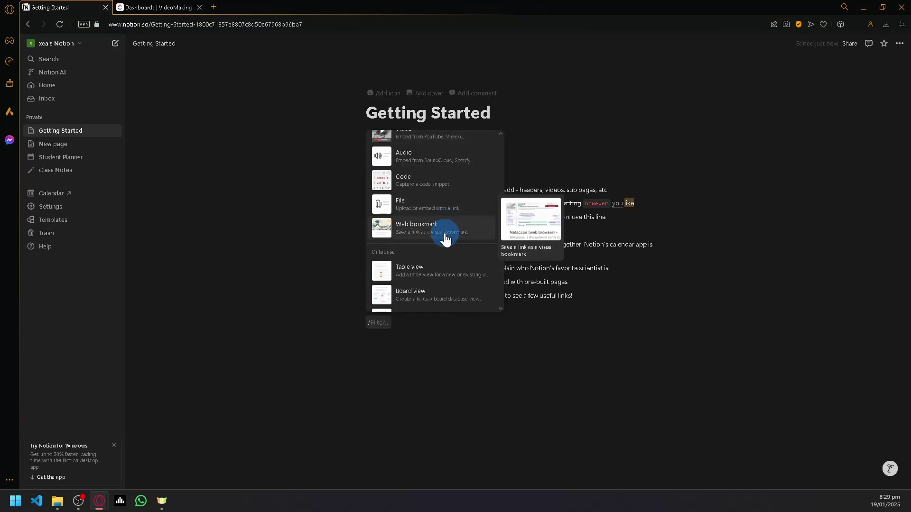
Insert a blank Untitled Board view from the slash menu, leaving an empty line below it
{"action": "left_click", "coordinate": [437, 296]}
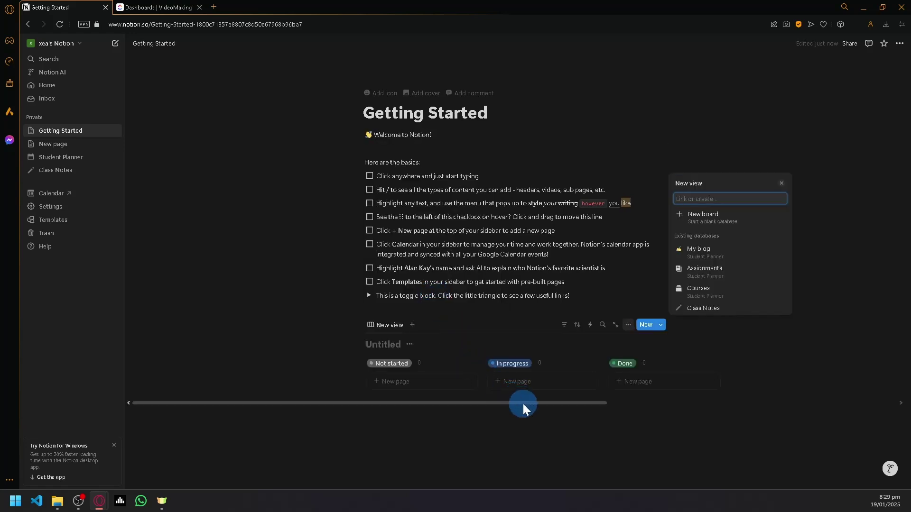
{"action": "left_click", "coordinate": [603, 406]}
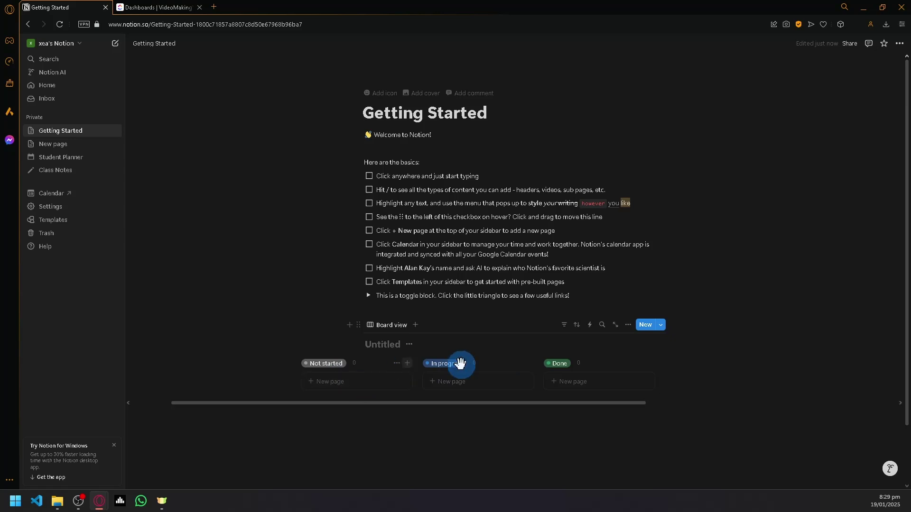
{"action": "left_click", "coordinate": [628, 325]}
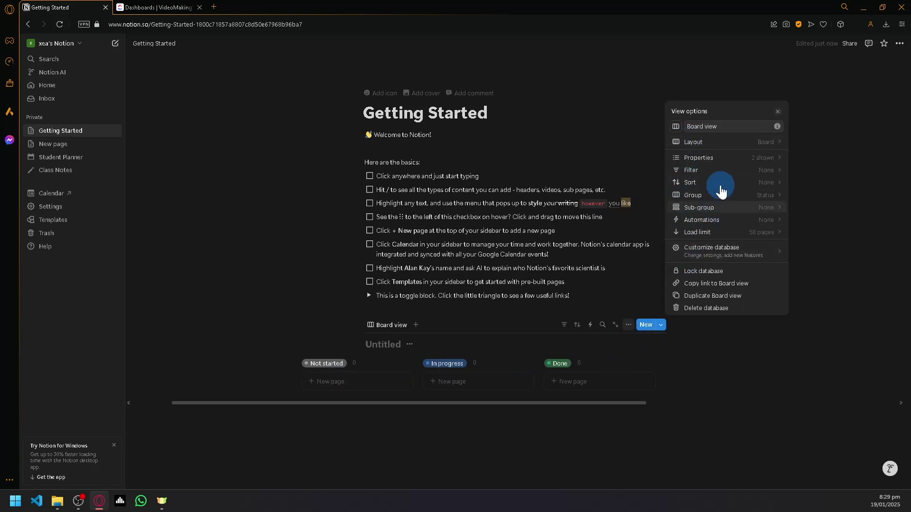
{"action": "left_click", "coordinate": [585, 268]}
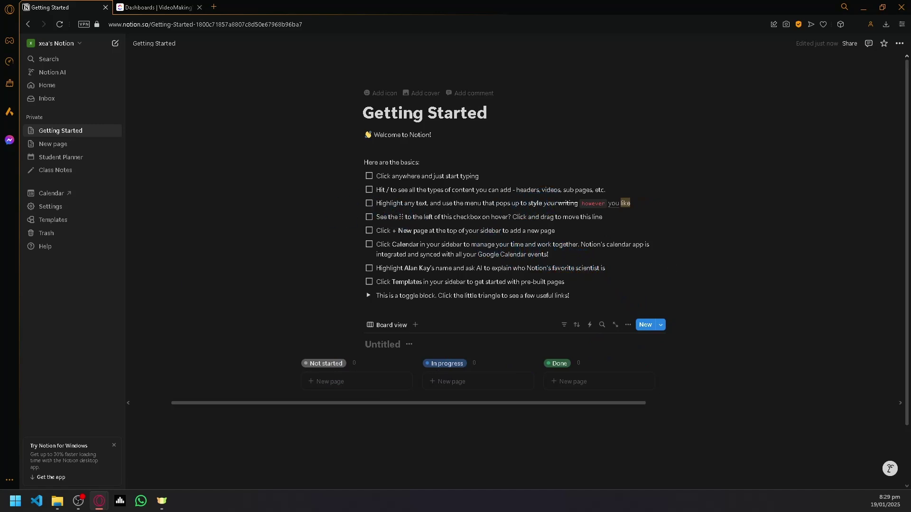
{"action": "scroll", "coordinate": [514, 405], "scroll_direction": "down", "scroll_amount": 2}
{"action": "left_click", "coordinate": [514, 404]}
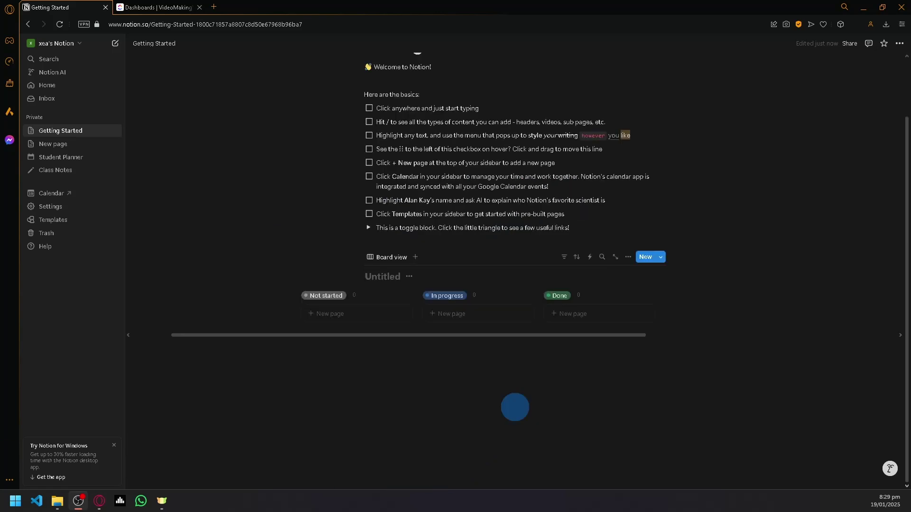
{"action": "scroll", "coordinate": [523, 398], "scroll_direction": "up", "scroll_amount": 2}
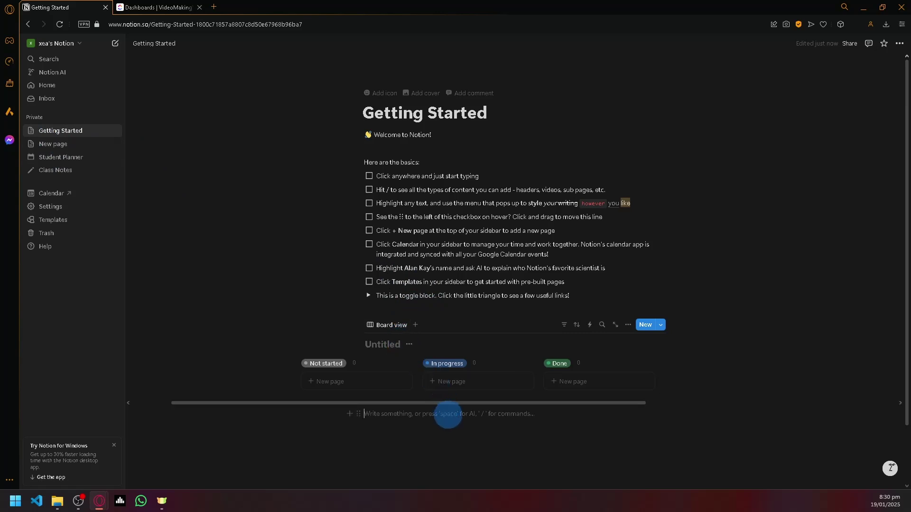
{"action": "left_click", "coordinate": [126, 6]}
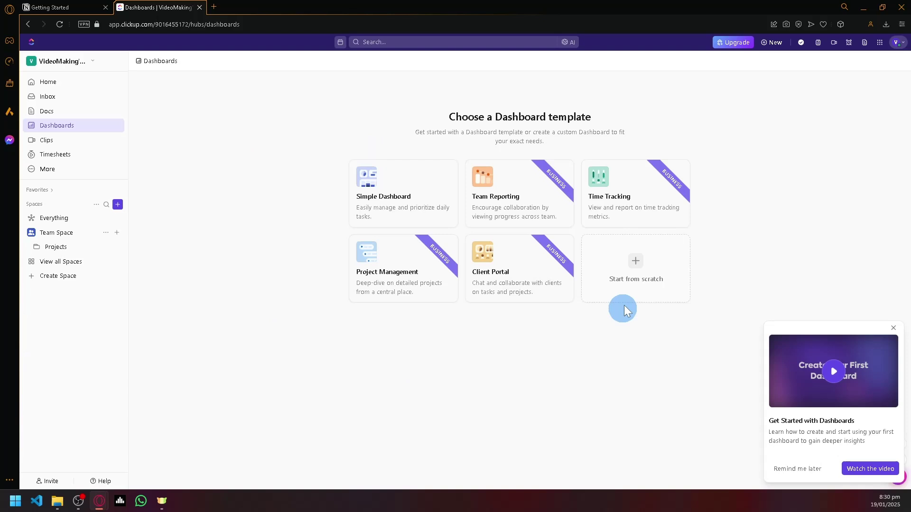
{"action": "left_click", "coordinate": [48, 8]}
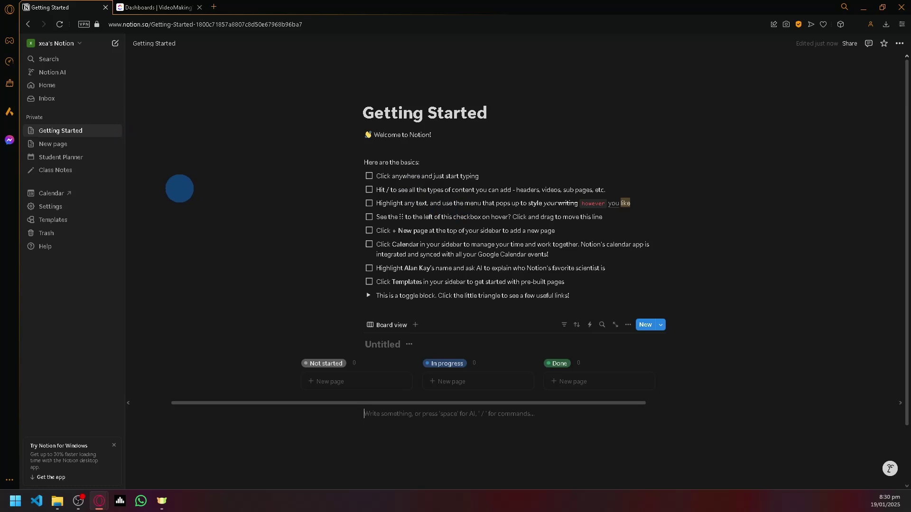
Type a lone '/' below the board, dismiss the block menu, and glance at ClickUp
{"action": "scroll", "coordinate": [617, 313], "scroll_direction": "down", "scroll_amount": 2}
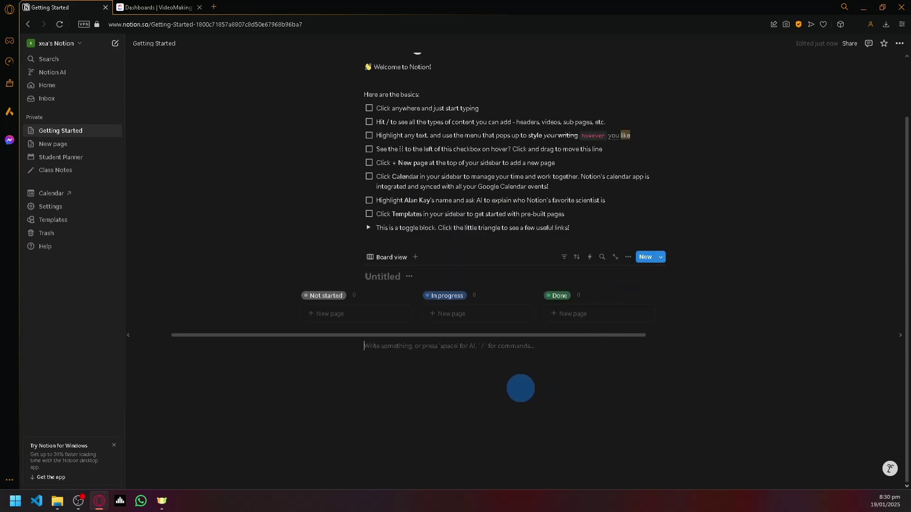
{"action": "type", "text": "/"}
{"action": "scroll", "coordinate": [398, 244], "scroll_direction": "down", "scroll_amount": 10}
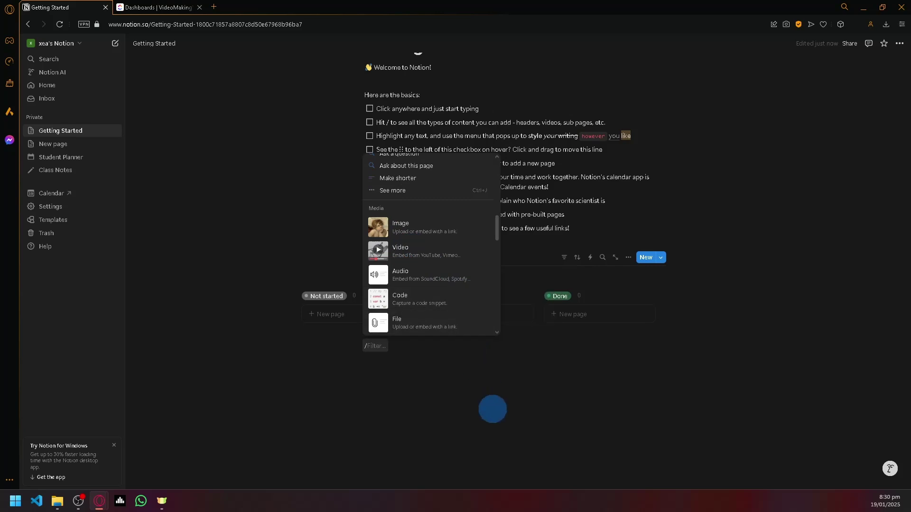
{"action": "left_click", "coordinate": [492, 409]}
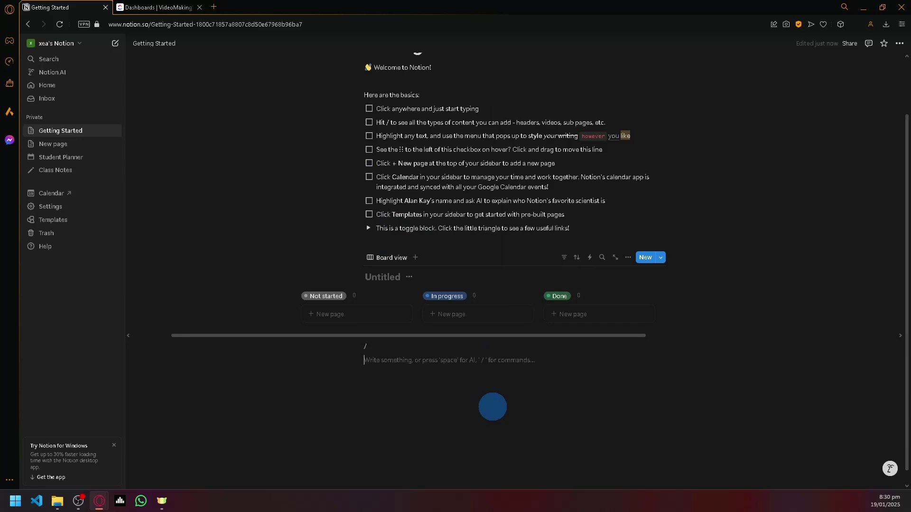
{"action": "left_click", "coordinate": [194, 9]}
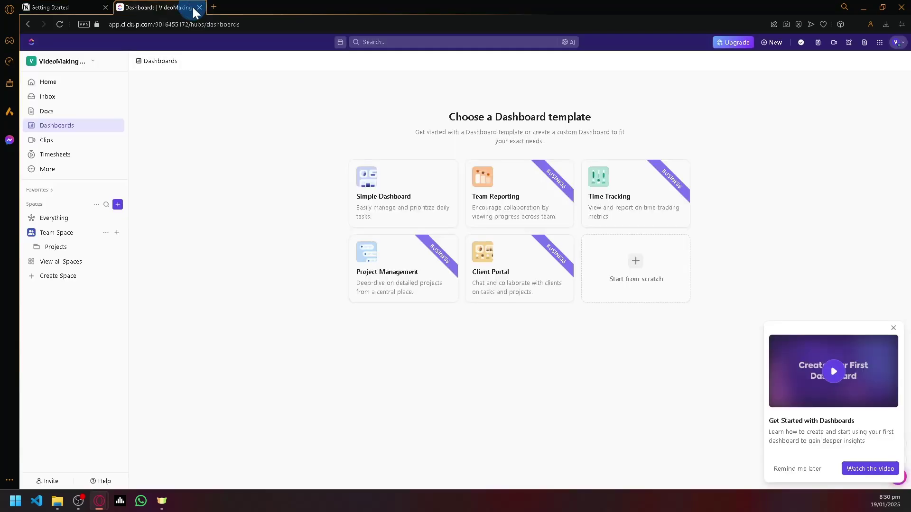
{"action": "left_click", "coordinate": [71, 8]}
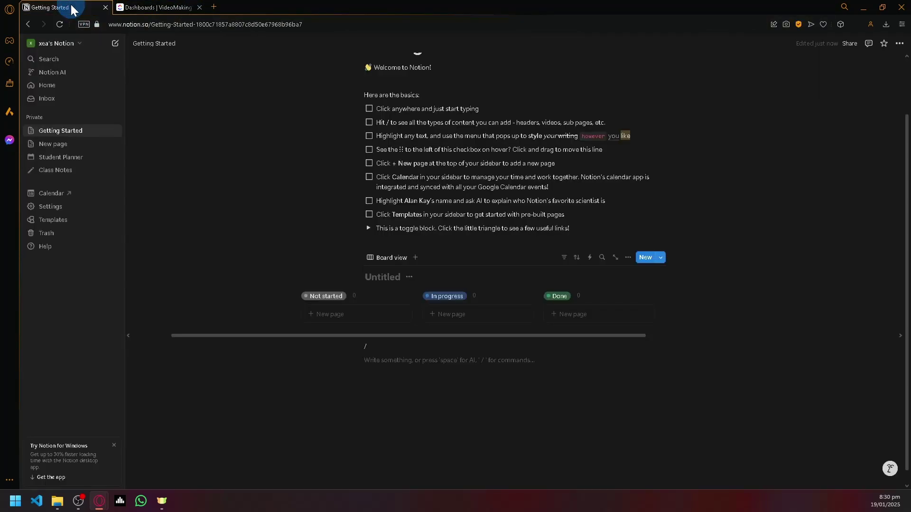